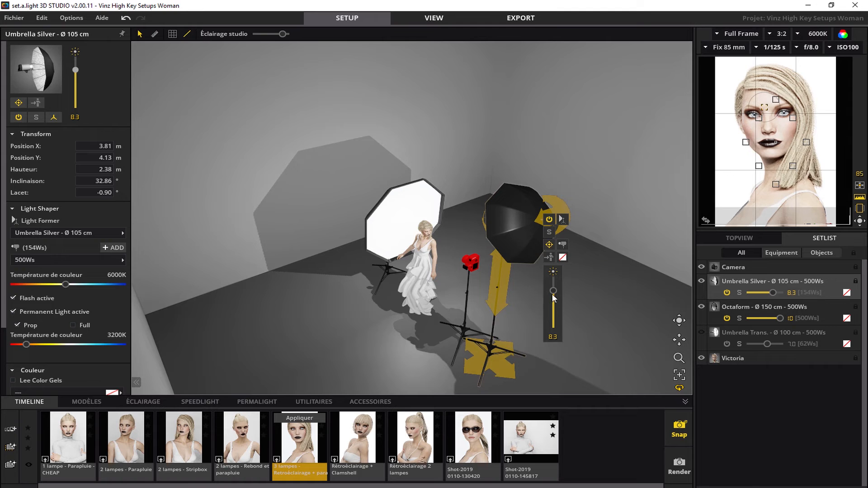
Reduce the silver umbrella's power to 7.7, and load the "Rétroéclairage + Clamshell" set from the saved shots.
{"action": "left_click_drag", "start_coordinate": [553, 291], "coordinate": [553, 294]}
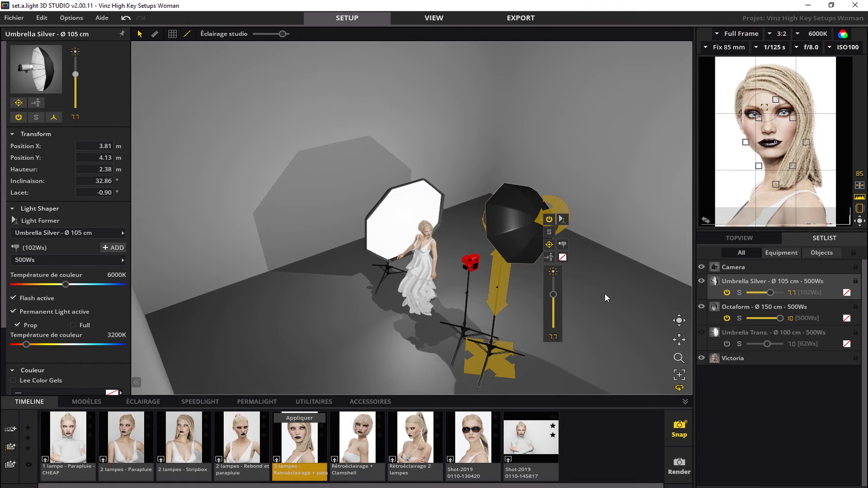
{"action": "left_click", "coordinate": [369, 447]}
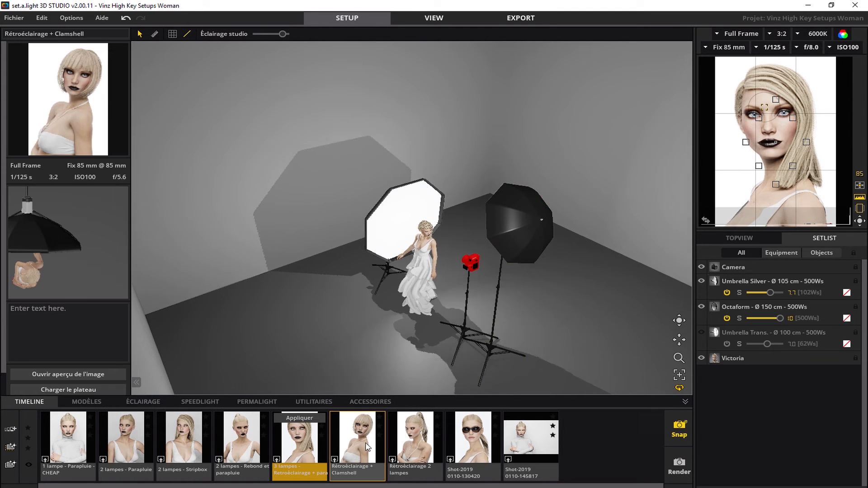
{"action": "left_click", "coordinate": [69, 390]}
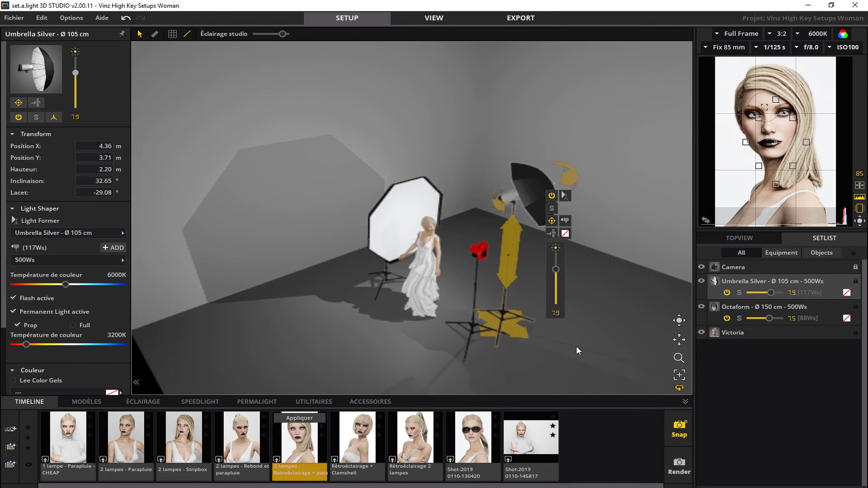
Move the silver umbrella in front of the model to about X 3.77 m, Y 3.79 m and lower it to about 2.09 m.
{"action": "left_click_drag", "start_coordinate": [516, 333], "coordinate": [496, 352]}
{"action": "left_click_drag", "start_coordinate": [489, 264], "coordinate": [489, 272]}
Add a Softbox 60 x 60 cm light and place it beneath the umbrella in front of the model, at a height of about 0.69 m.
{"action": "left_click", "coordinate": [144, 402]}
{"action": "mouse_move", "coordinate": [344, 309]}
{"action": "left_mouse_down"}
{"action": "mouse_move", "coordinate": [362, 308]}
{"action": "mouse_move", "coordinate": [342, 311]}
{"action": "left_mouse_up"}
{"action": "left_click_drag", "start_coordinate": [163, 486], "coordinate": [496, 469]}
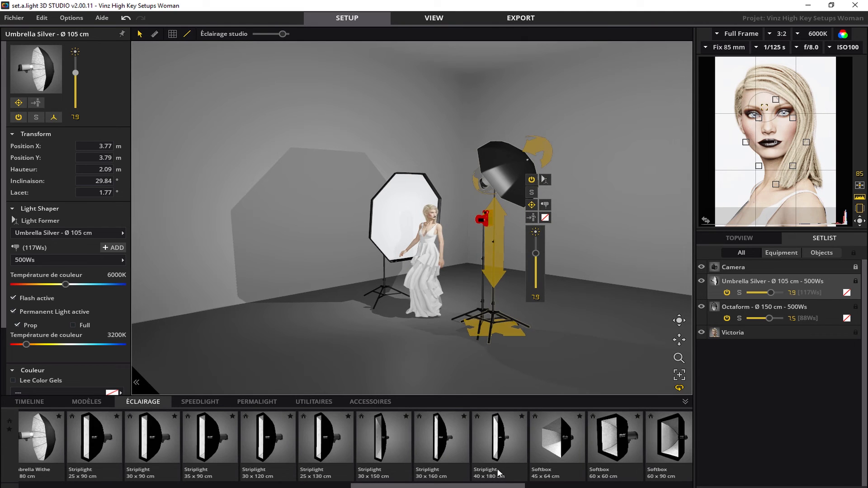
{"action": "left_click", "coordinate": [613, 438]}
{"action": "left_click_drag", "start_coordinate": [517, 331], "coordinate": [474, 329]}
{"action": "left_click_drag", "start_coordinate": [474, 270], "coordinate": [471, 317]}
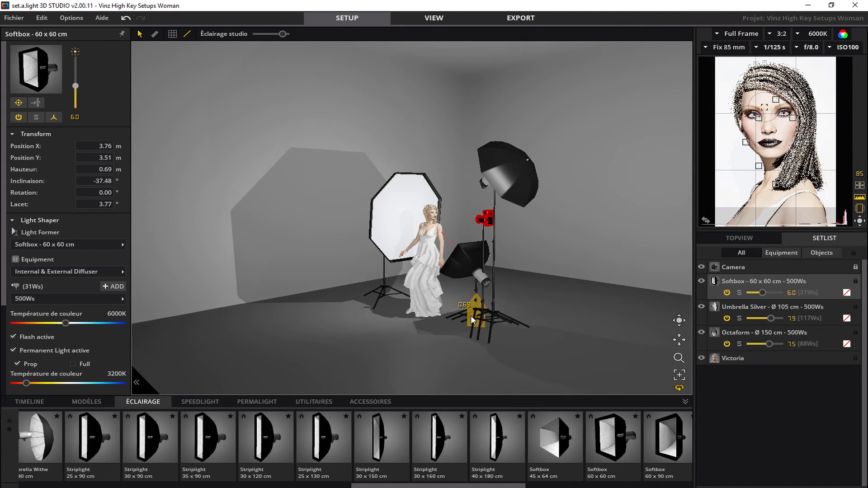
{"action": "left_click_drag", "start_coordinate": [630, 337], "coordinate": [500, 303]}
{"action": "left_click_drag", "start_coordinate": [598, 248], "coordinate": [522, 267]}
{"action": "left_click", "coordinate": [514, 273]}
{"action": "left_click", "coordinate": [514, 272]}
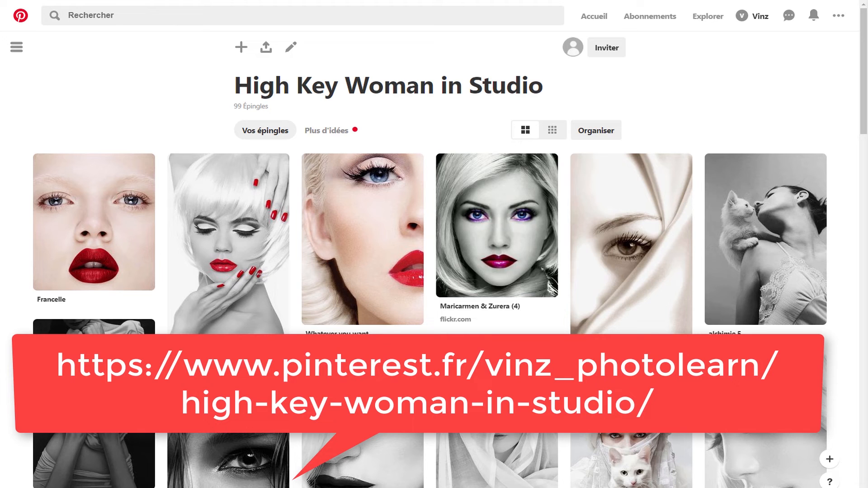
Switch to the Pinterest board "High Key Woman in Studio" and browse its pins for examples of high-key poses and framing.
{"action": "left_click_drag", "start_coordinate": [862, 61], "coordinate": [865, 278]}
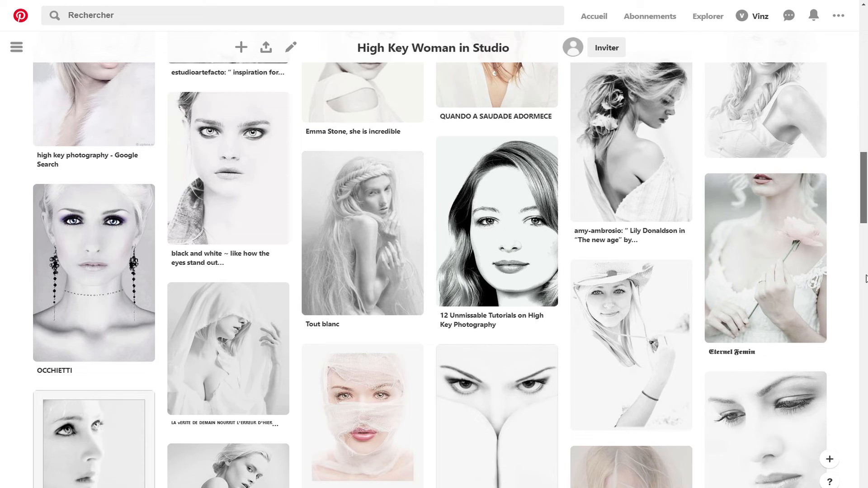
{"action": "left_click_drag", "start_coordinate": [866, 278], "coordinate": [867, 148]}
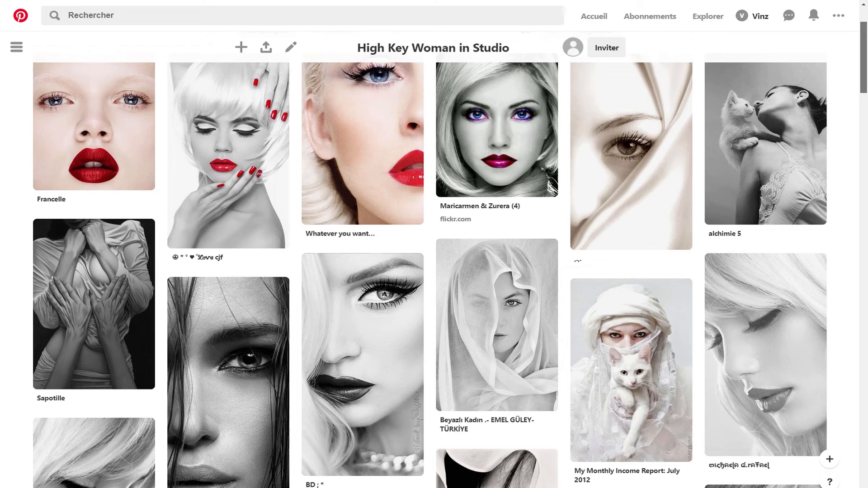
{"action": "left_click_drag", "start_coordinate": [866, 146], "coordinate": [863, 359]}
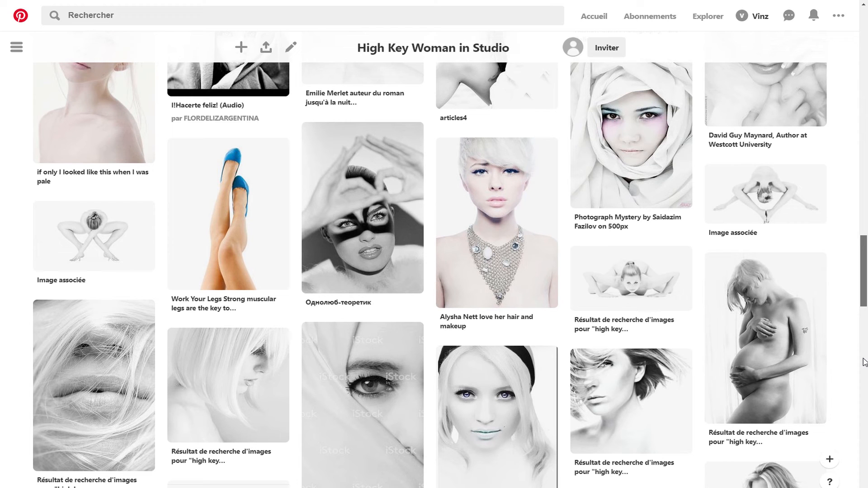
{"action": "left_click_drag", "start_coordinate": [863, 361], "coordinate": [866, 461]}
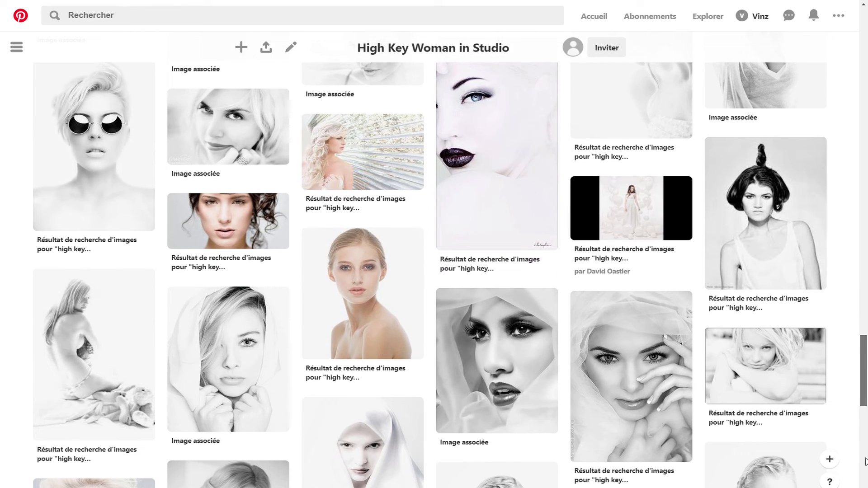
{"action": "left_click_drag", "start_coordinate": [866, 461], "coordinate": [865, 486]}
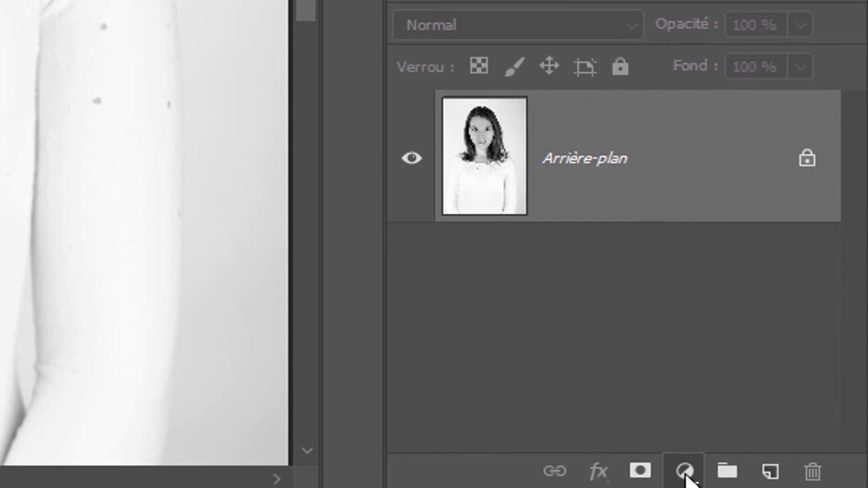
Switch to Photoshop, add a Courbes adjustment layer above the portrait and enlarge its properties to show the whole curve.
{"action": "left_click", "coordinate": [802, 482]}
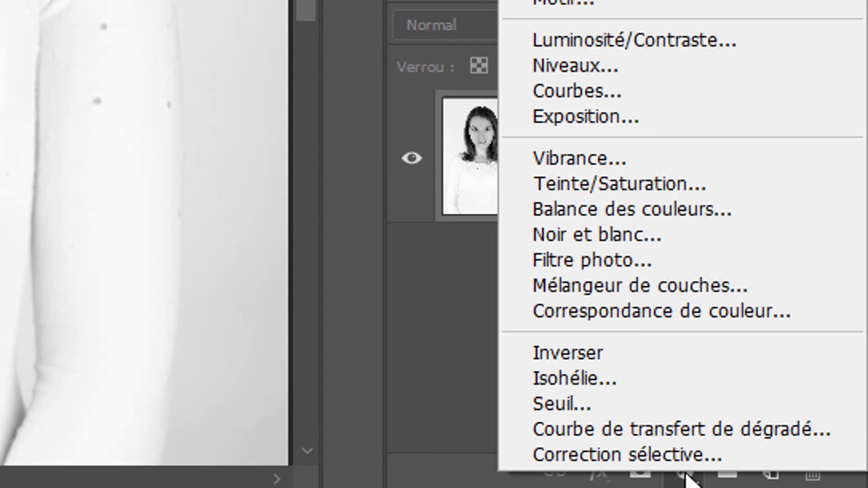
{"action": "left_click", "coordinate": [669, 93]}
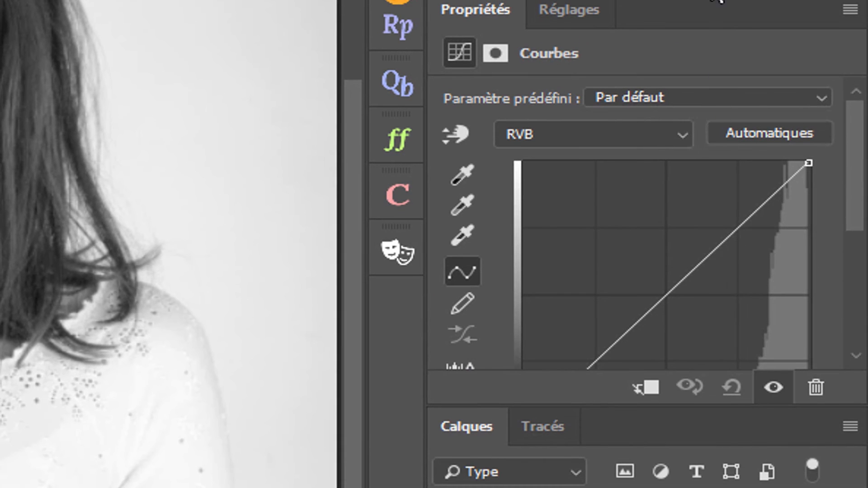
{"action": "left_click_drag", "start_coordinate": [663, 420], "coordinate": [662, 487]}
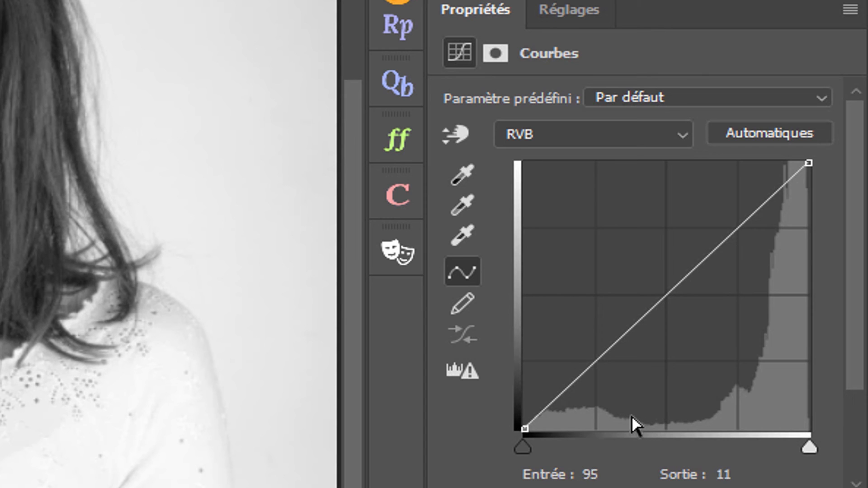
Anchor the curve's shadows at input 75, output 74, raise the highlights to input 188, output 224, and compare with the original.
{"action": "left_click", "coordinate": [608, 352]}
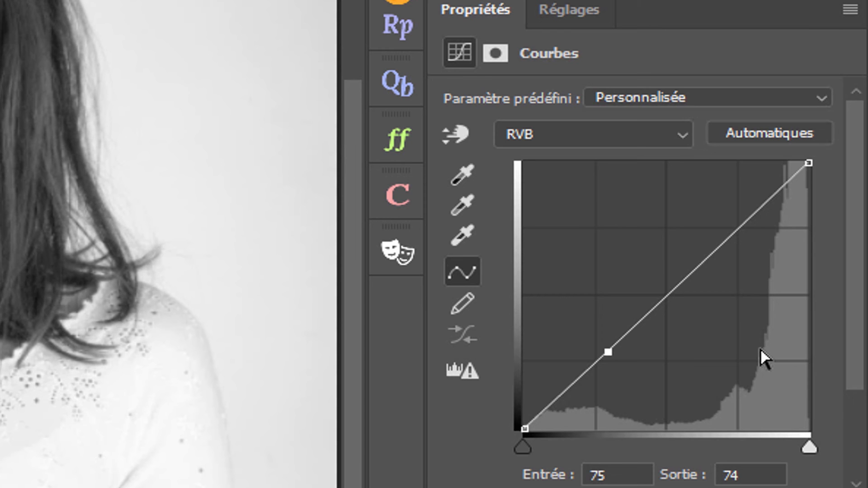
{"action": "left_click_drag", "start_coordinate": [717, 248], "coordinate": [684, 259]}
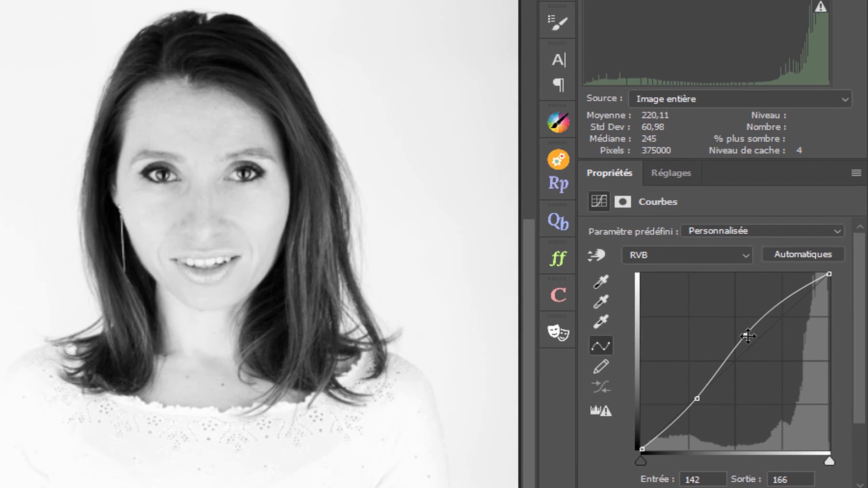
{"action": "left_click_drag", "start_coordinate": [748, 336], "coordinate": [780, 296]}
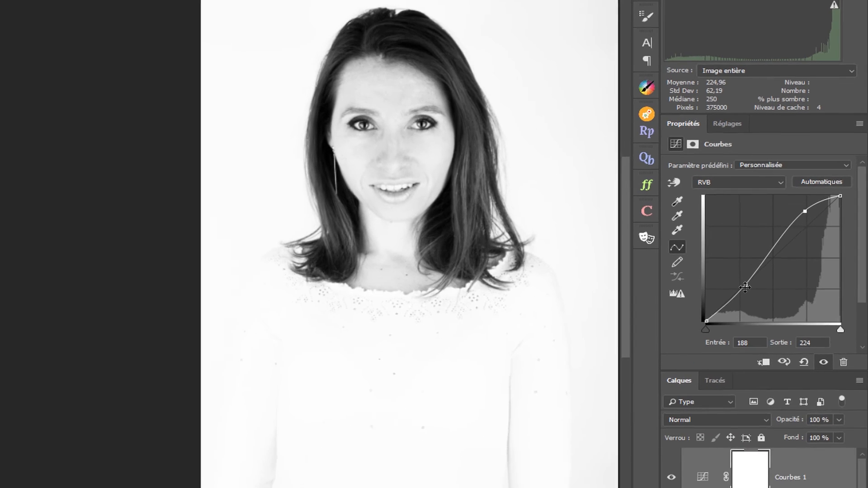
{"action": "left_click", "coordinate": [680, 457]}
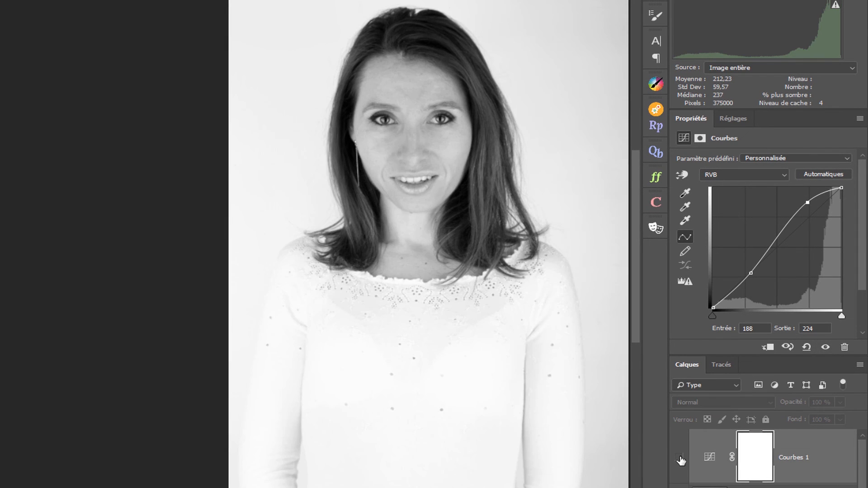
{"action": "left_click", "coordinate": [679, 457]}
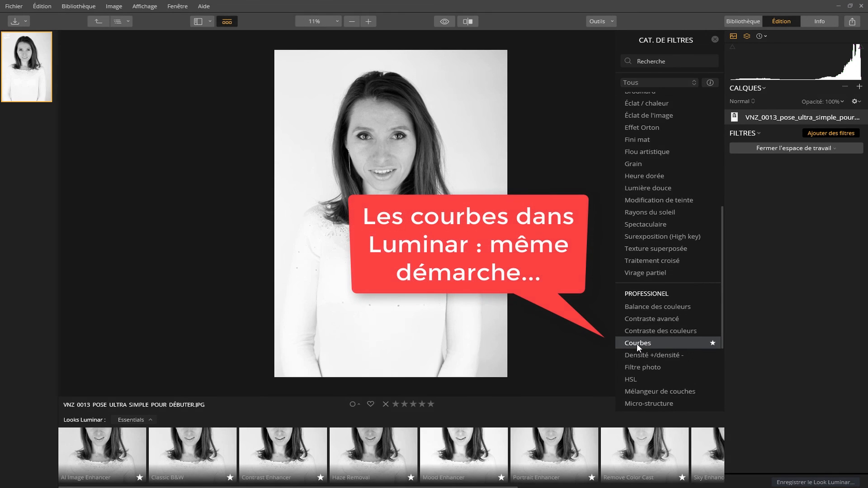
Switch to Luminar, try a Courbes filter with an S-shaped brightening curve on the portrait, and remove the filter.
{"action": "left_click", "coordinate": [639, 342]}
{"action": "left_click", "coordinate": [778, 262]}
{"action": "left_click_drag", "start_coordinate": [826, 218], "coordinate": [817, 212]}
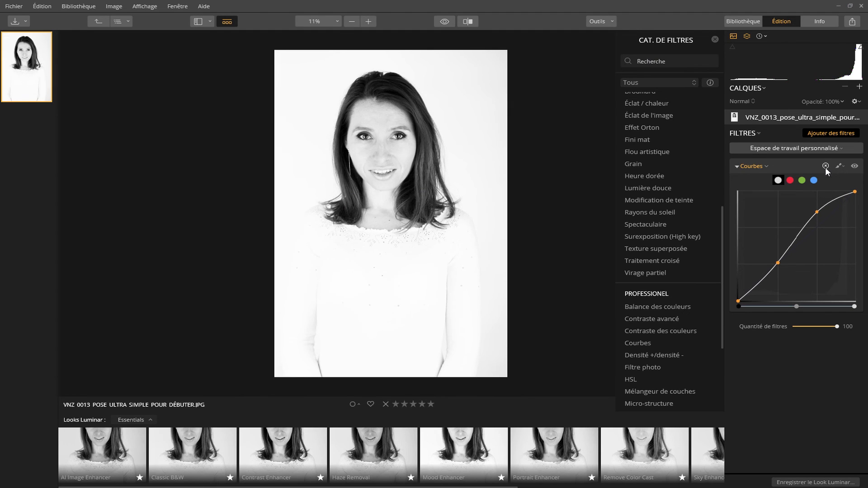
{"action": "left_click_drag", "start_coordinate": [817, 211], "coordinate": [823, 216]}
{"action": "left_click_drag", "start_coordinate": [824, 219], "coordinate": [816, 210]}
{"action": "left_click", "coordinate": [825, 166]}
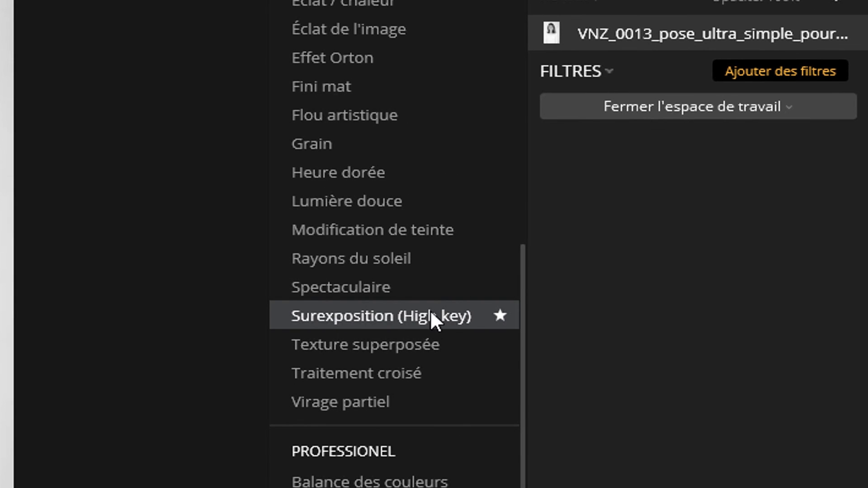
Apply the Surexposition (High key) filter to the portrait with Quantité at 75 and Éclat at 49.
{"action": "left_click", "coordinate": [343, 316]}
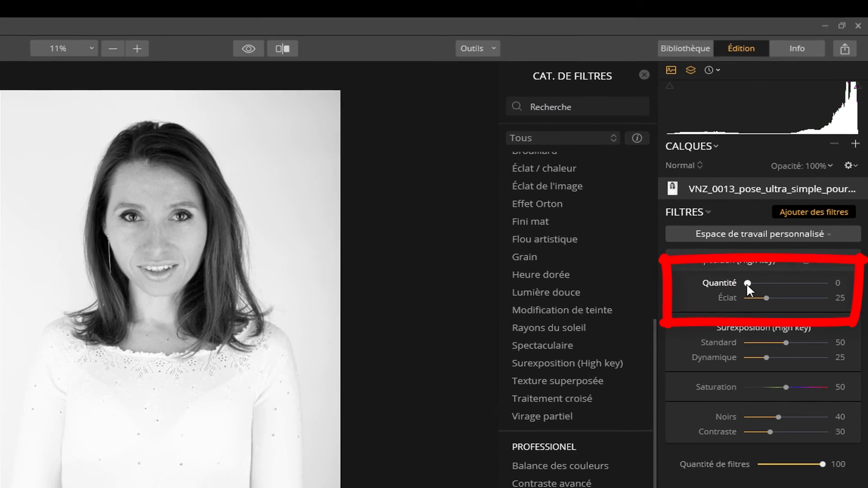
{"action": "left_click_drag", "start_coordinate": [748, 283], "coordinate": [806, 281]}
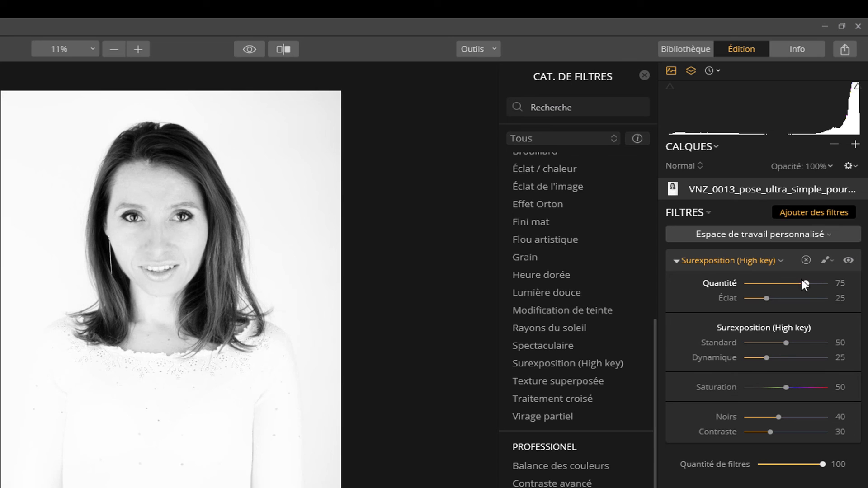
{"action": "left_click_drag", "start_coordinate": [767, 298], "coordinate": [784, 298]}
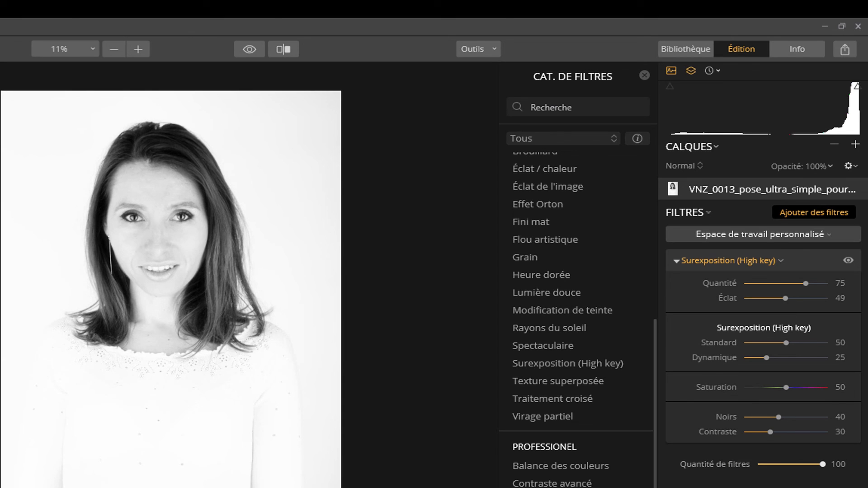